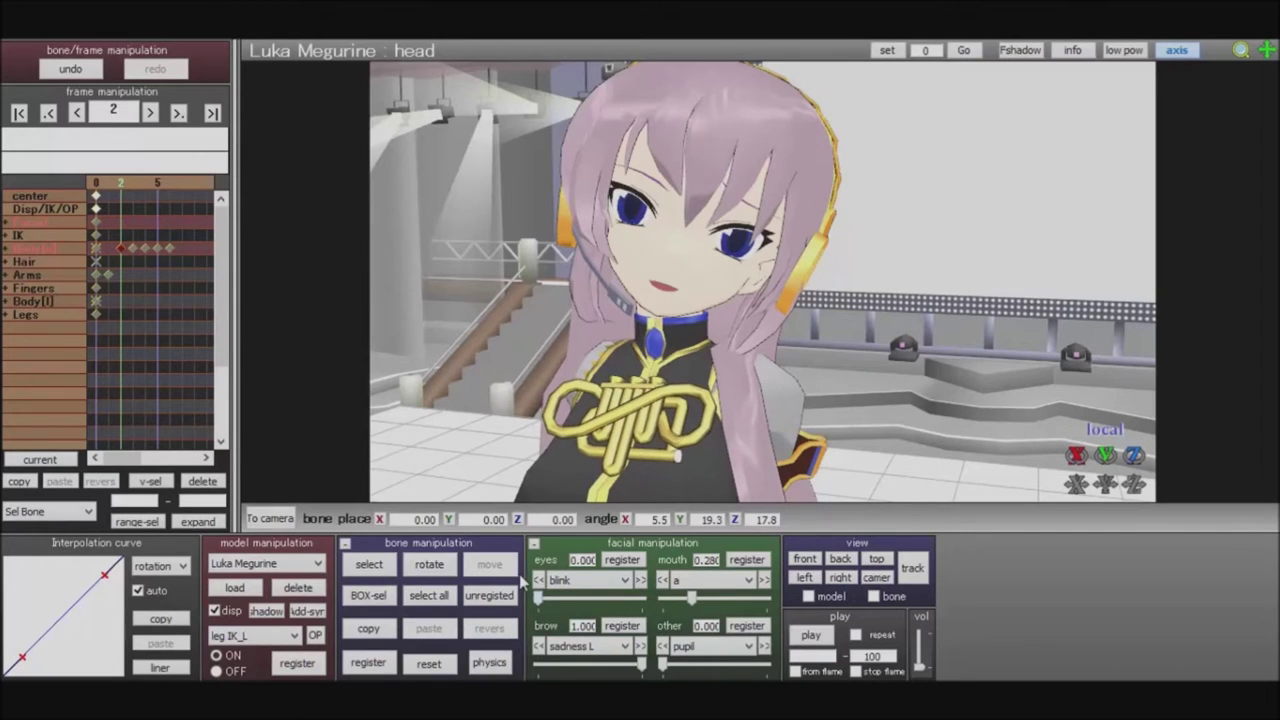
Close the model's eyes by raising the eyes' blink morph to 0.970
drag(538, 598, 600, 598)
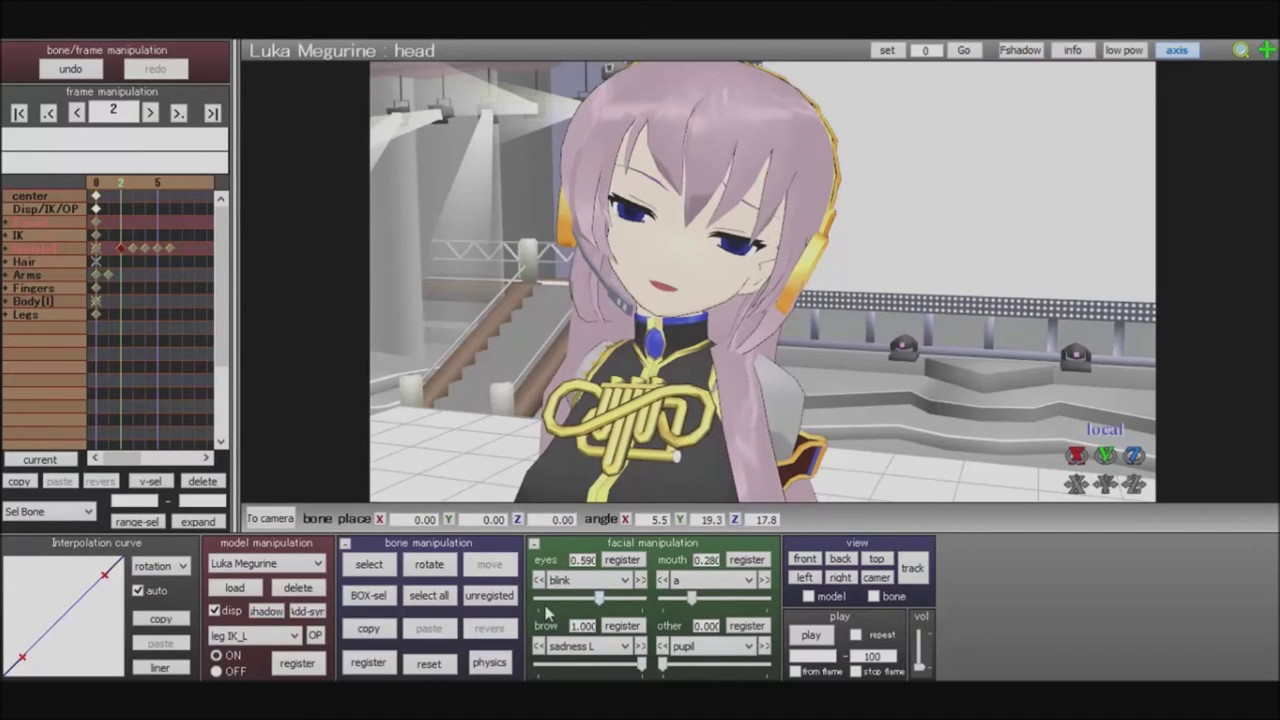
click(553, 599)
click(555, 600)
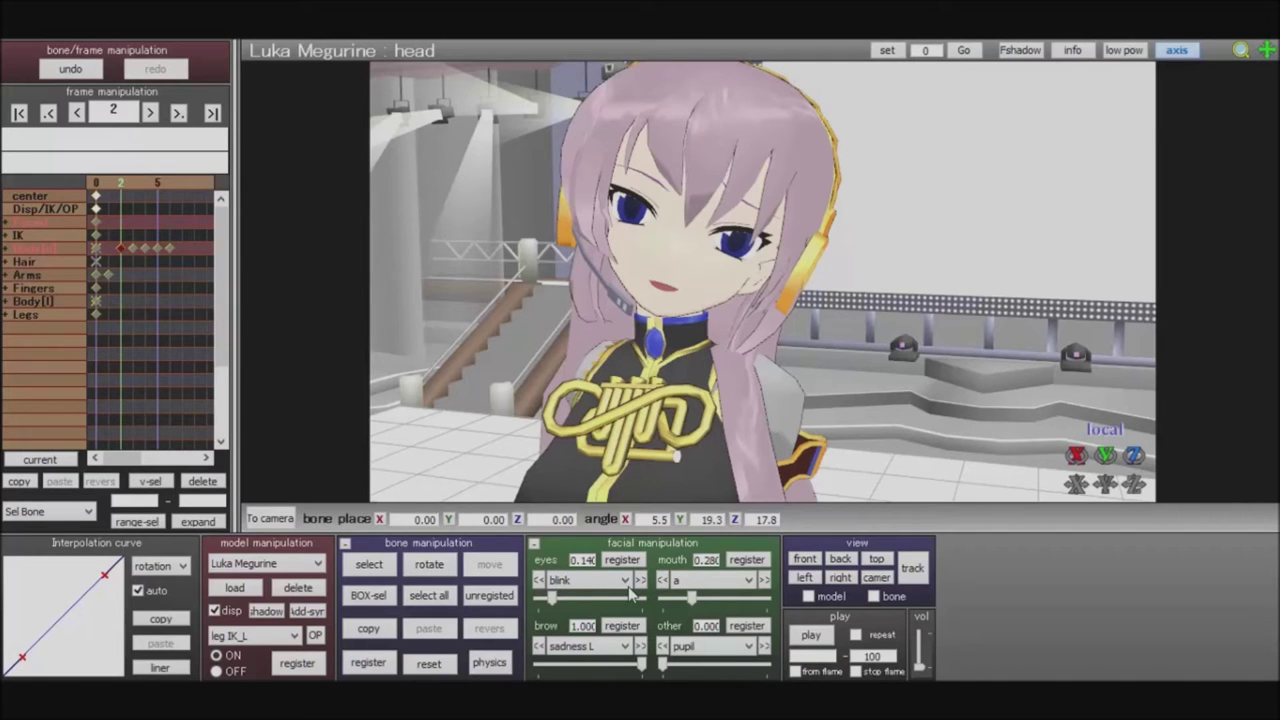
click(630, 596)
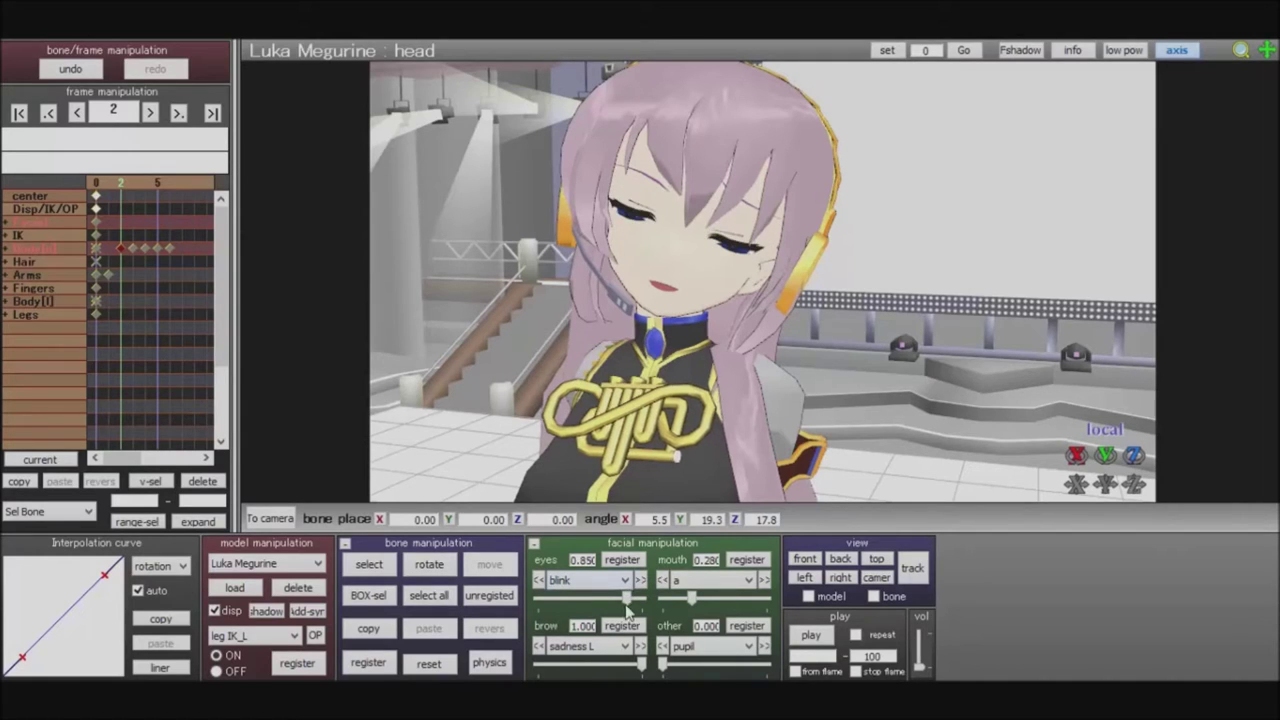
click(637, 600)
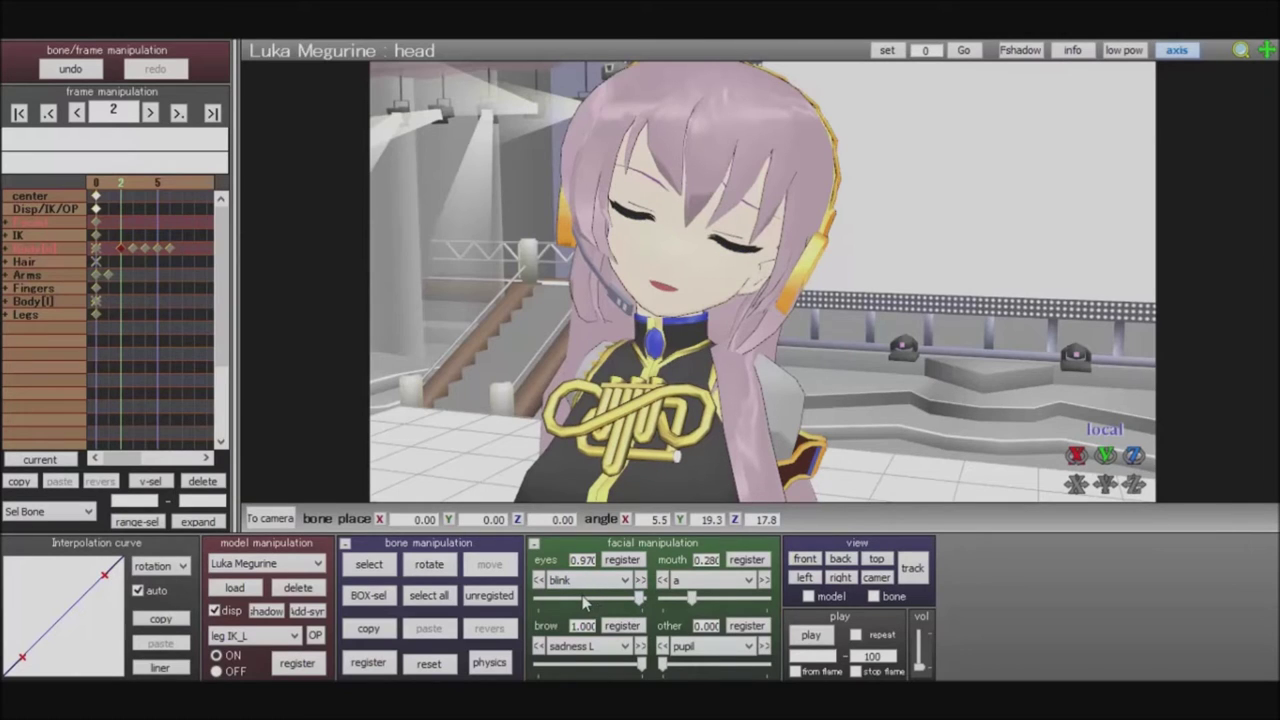
Vary the eyes' blink morph between nearly closed and half open, ending at 0.420
click(592, 598)
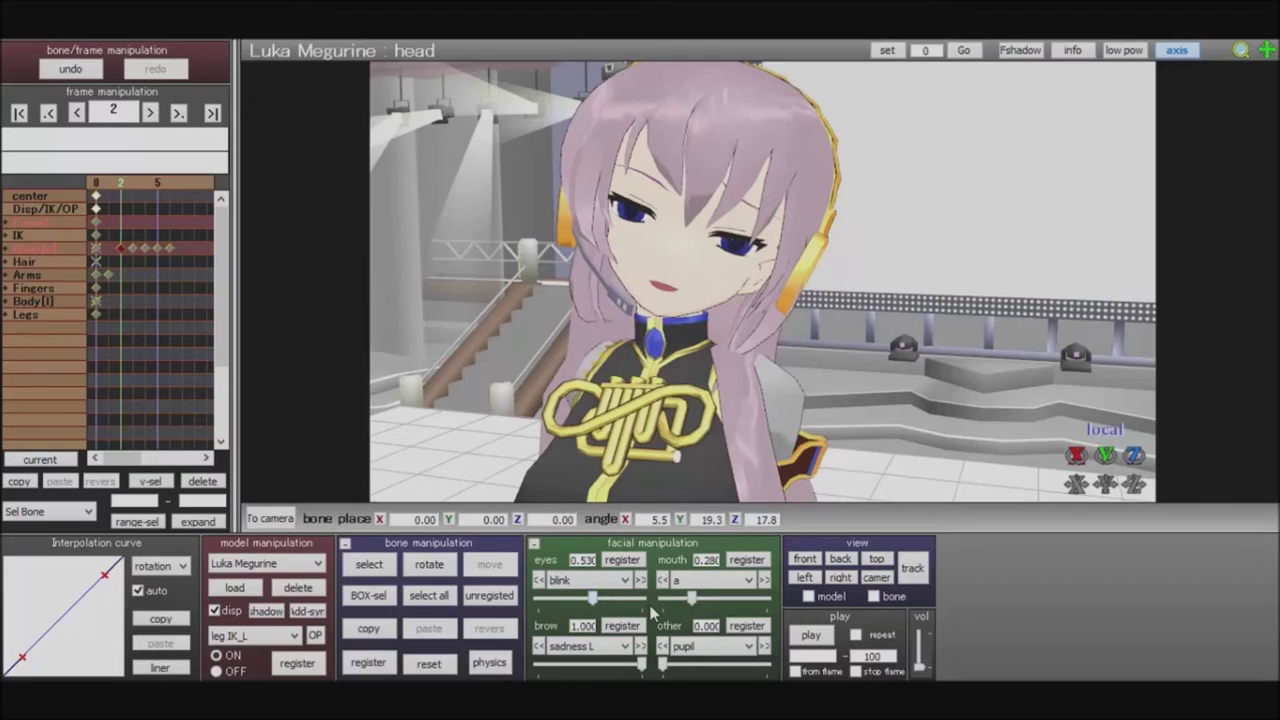
click(641, 598)
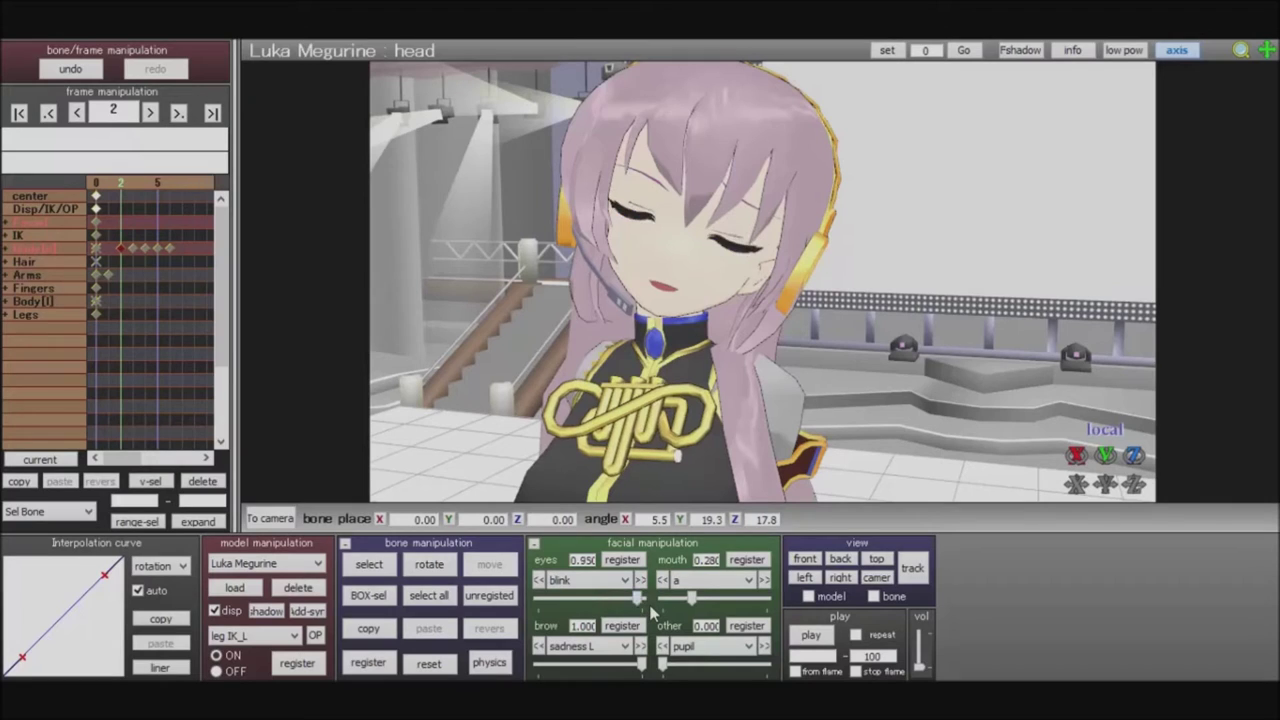
click(590, 600)
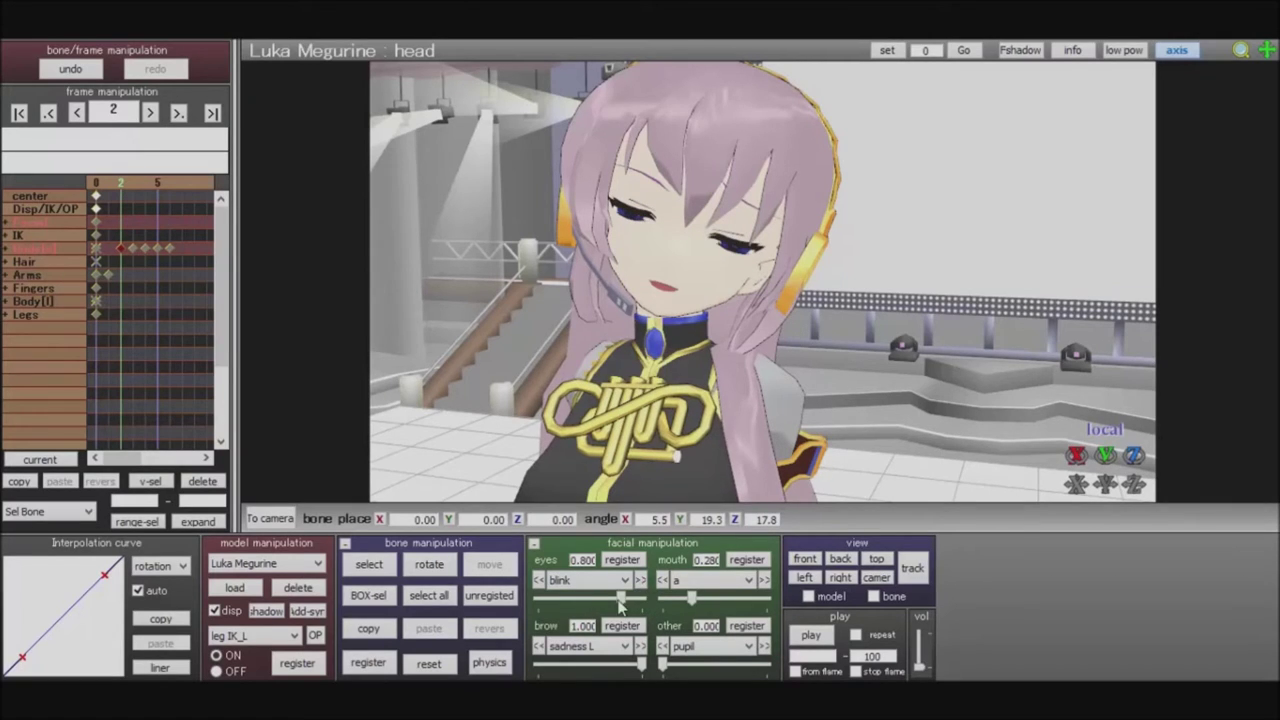
click(567, 599)
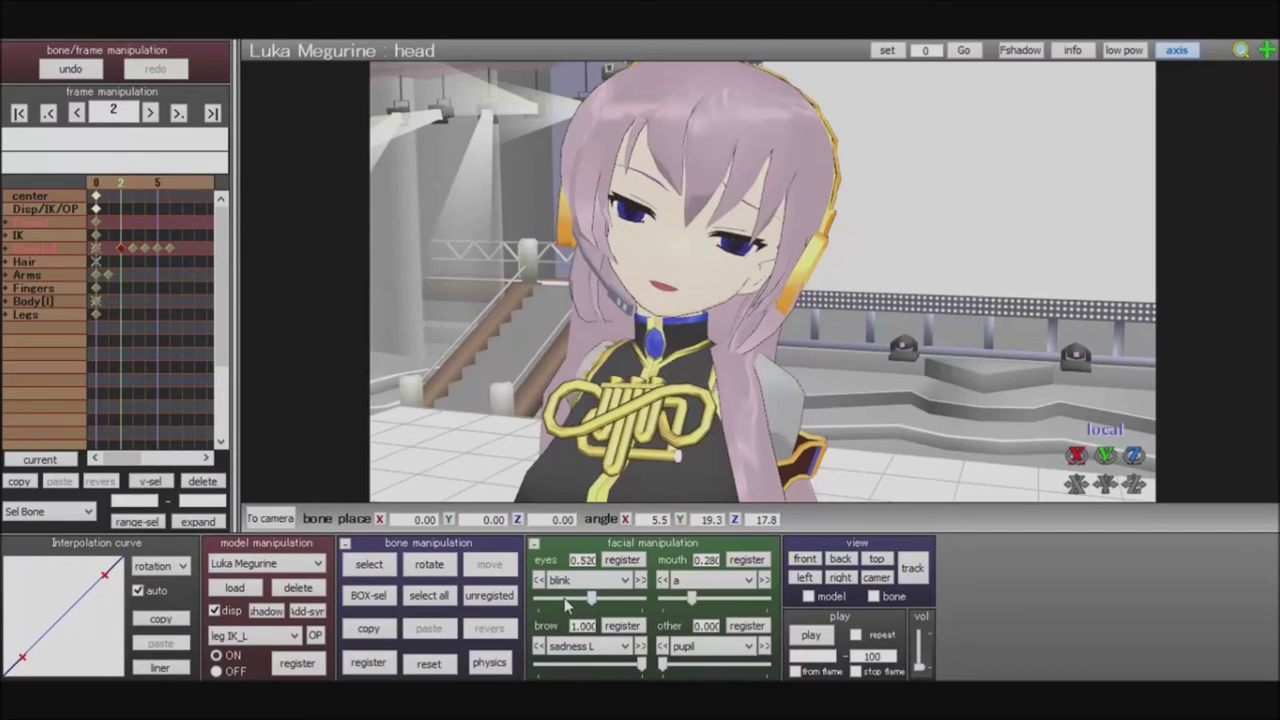
mouse_move(567, 600)
mouse_down()
mouse_move(597, 599)
mouse_move(580, 599)
mouse_up()
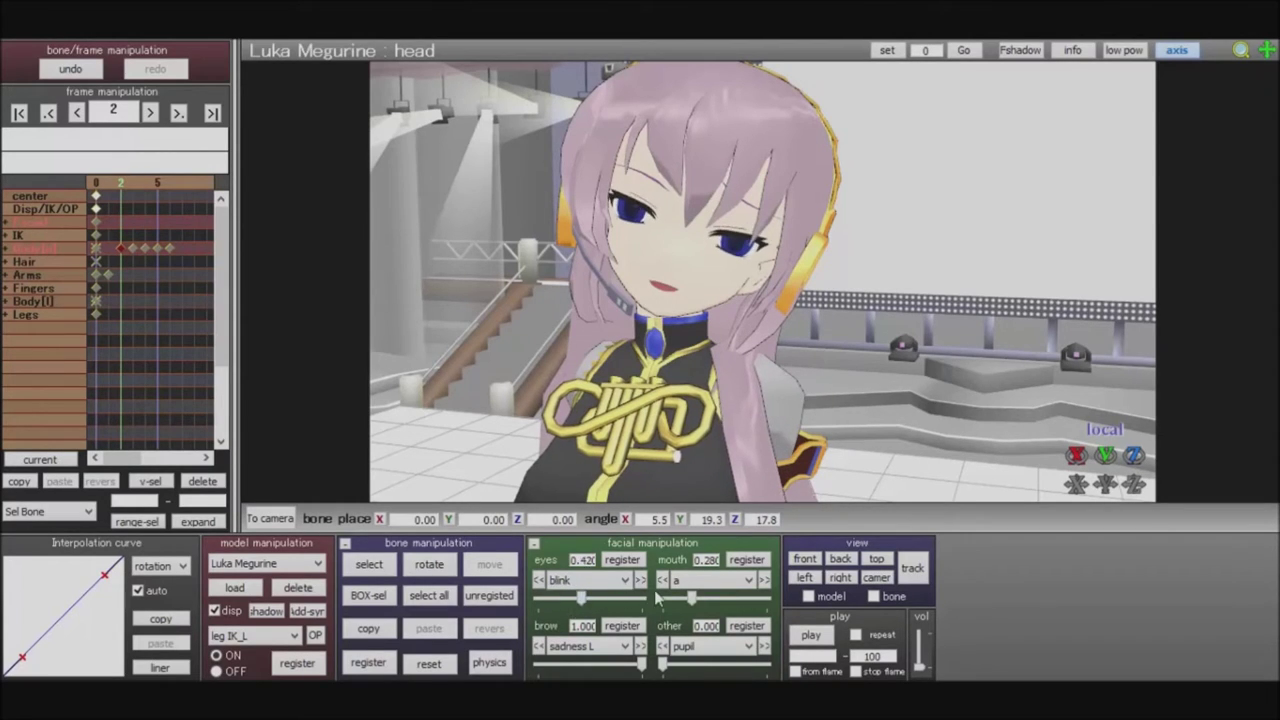
Close the model's mouth by lowering the mouth's a morph to 0.000
mouse_move(691, 600)
mouse_down()
mouse_move(664, 600)
mouse_move(716, 600)
mouse_move(668, 601)
mouse_up()
mouse_move(668, 600)
mouse_down()
mouse_move(739, 599)
mouse_move(664, 600)
mouse_up()
drag(666, 600, 670, 600)
mouse_move(670, 600)
mouse_down()
mouse_move(684, 600)
mouse_move(670, 602)
mouse_up()
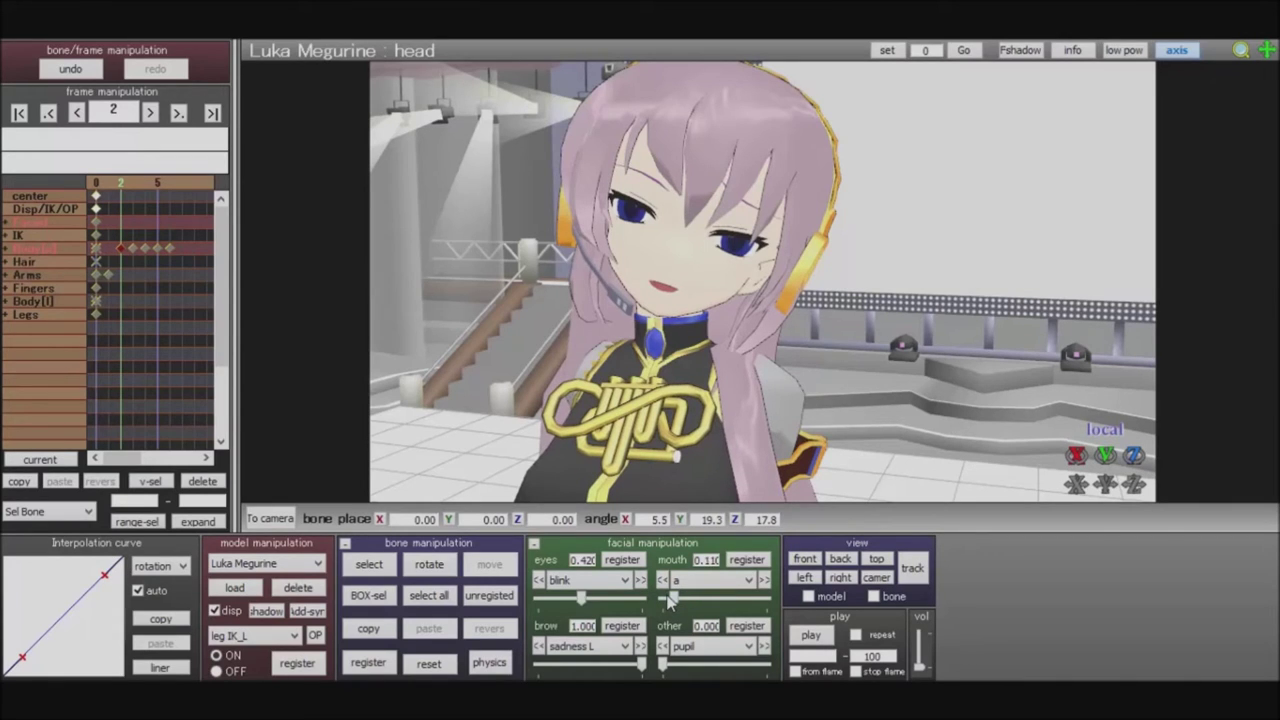
click(670, 601)
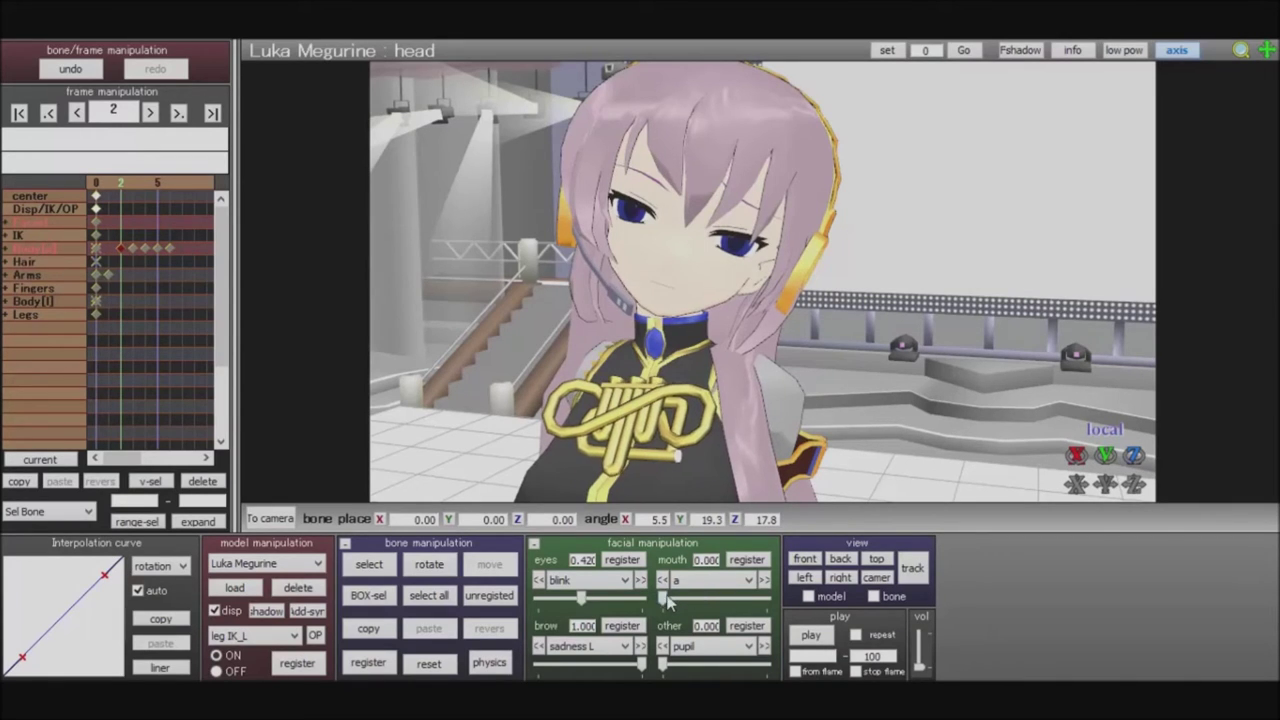
mouse_move(667, 600)
mouse_down()
mouse_move(702, 601)
mouse_move(668, 601)
mouse_up()
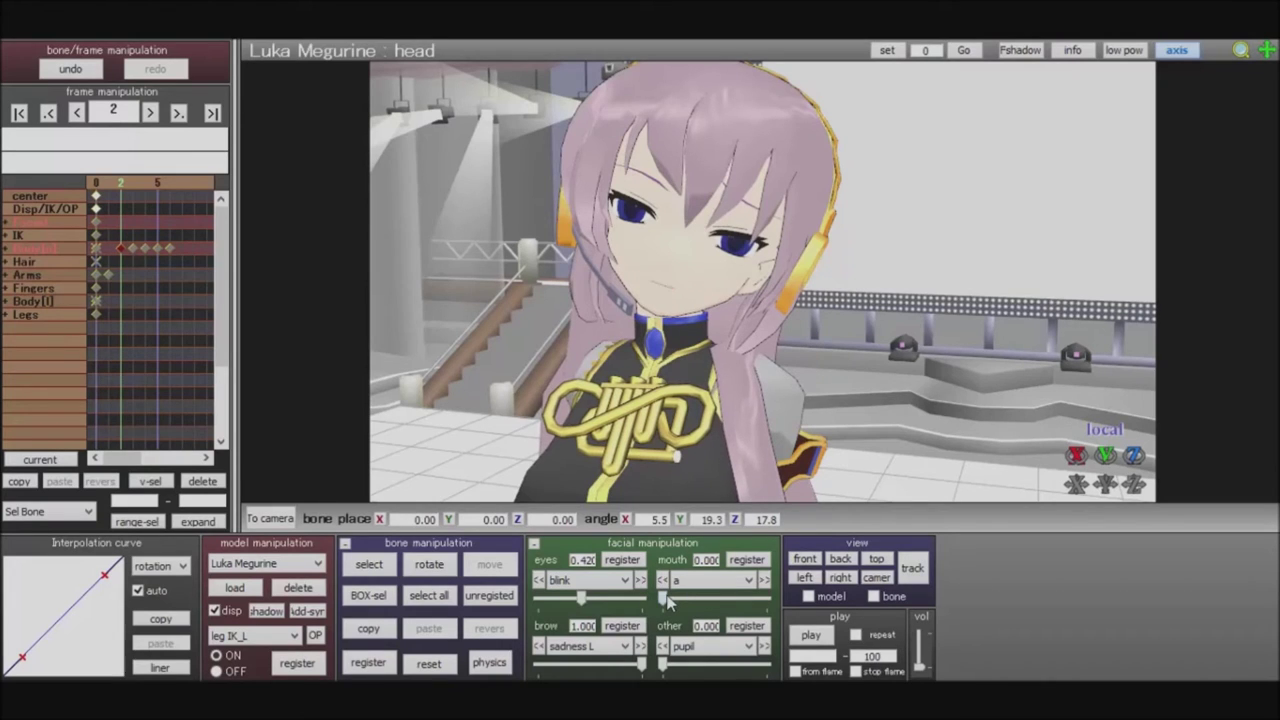
Set the blink morph to 0.730 and lower both the mouth's a morph and the brow's sadness L morph to 0.000
drag(582, 598, 690, 598)
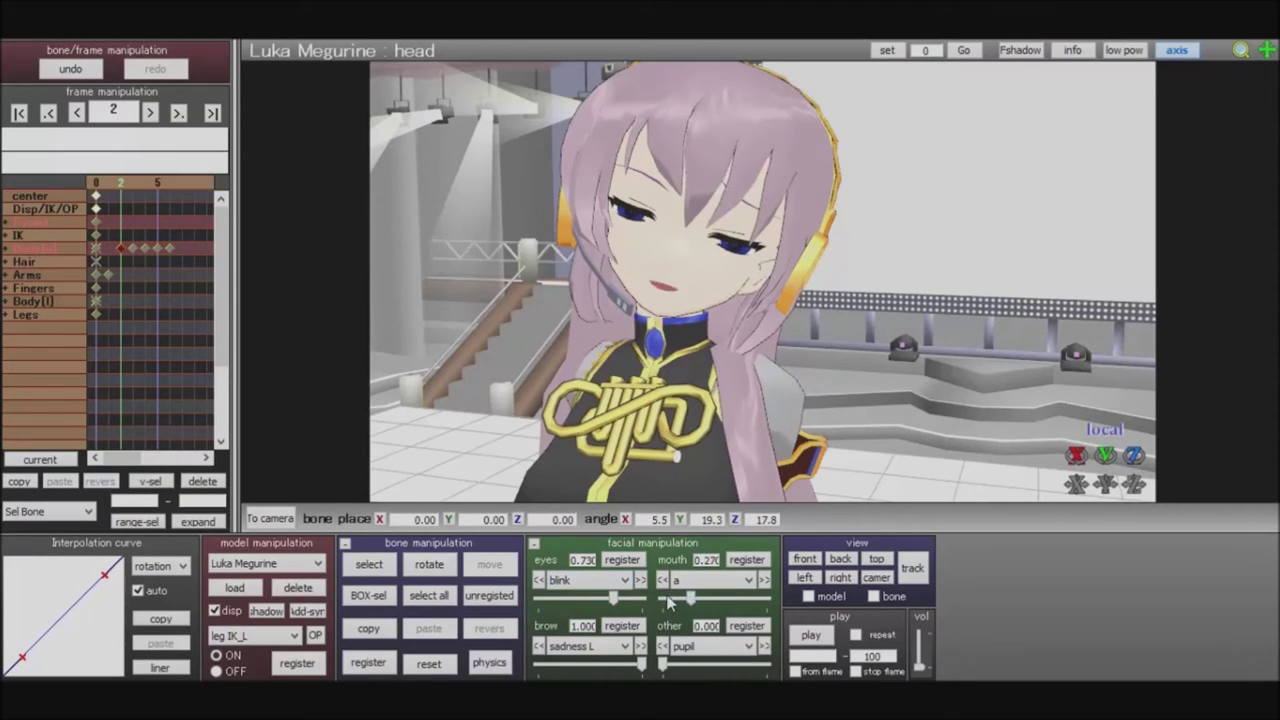
mouse_move(673, 598)
mouse_down()
mouse_move(693, 598)
mouse_move(670, 599)
mouse_up()
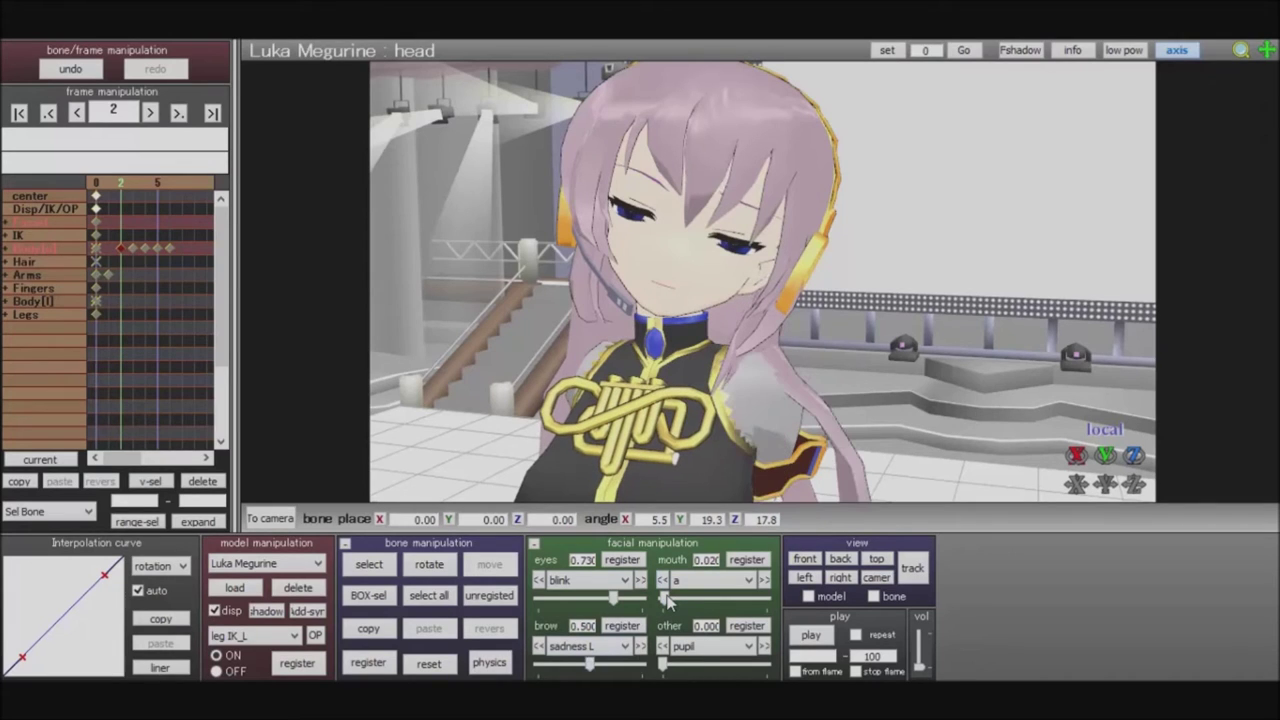
drag(667, 599, 708, 599)
click(668, 600)
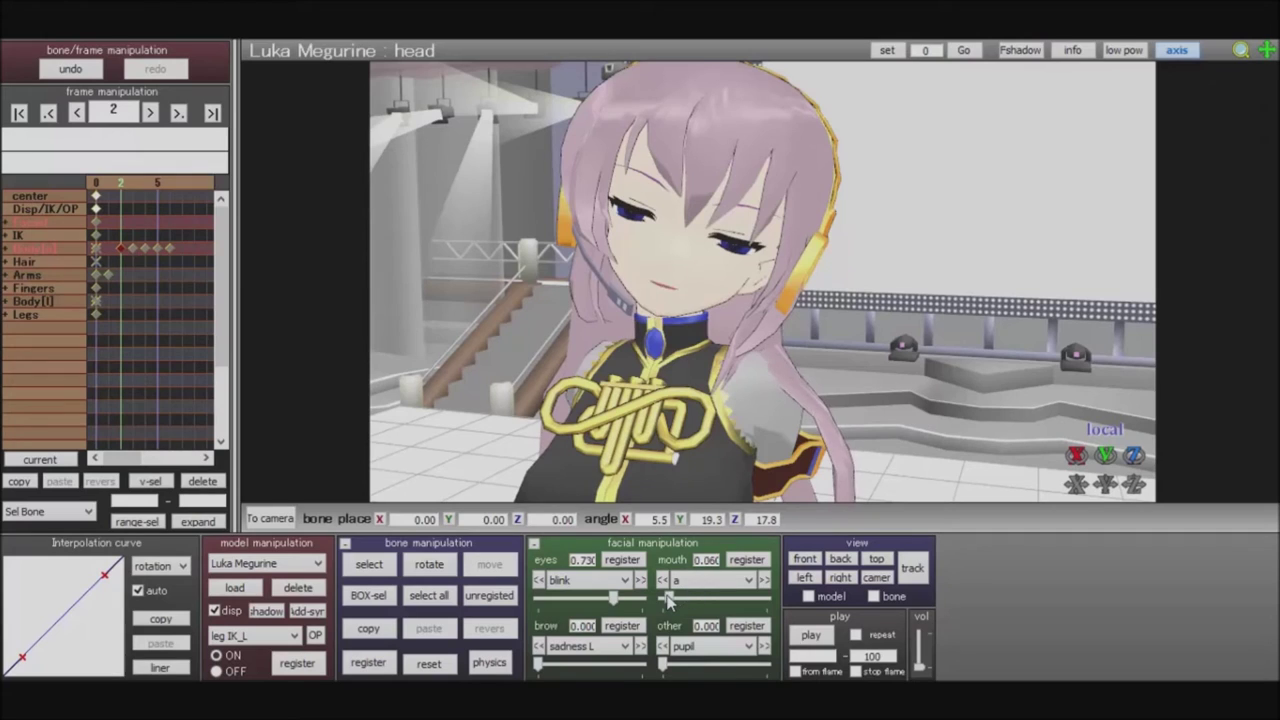
drag(685, 599, 663, 599)
click(668, 600)
click(669, 600)
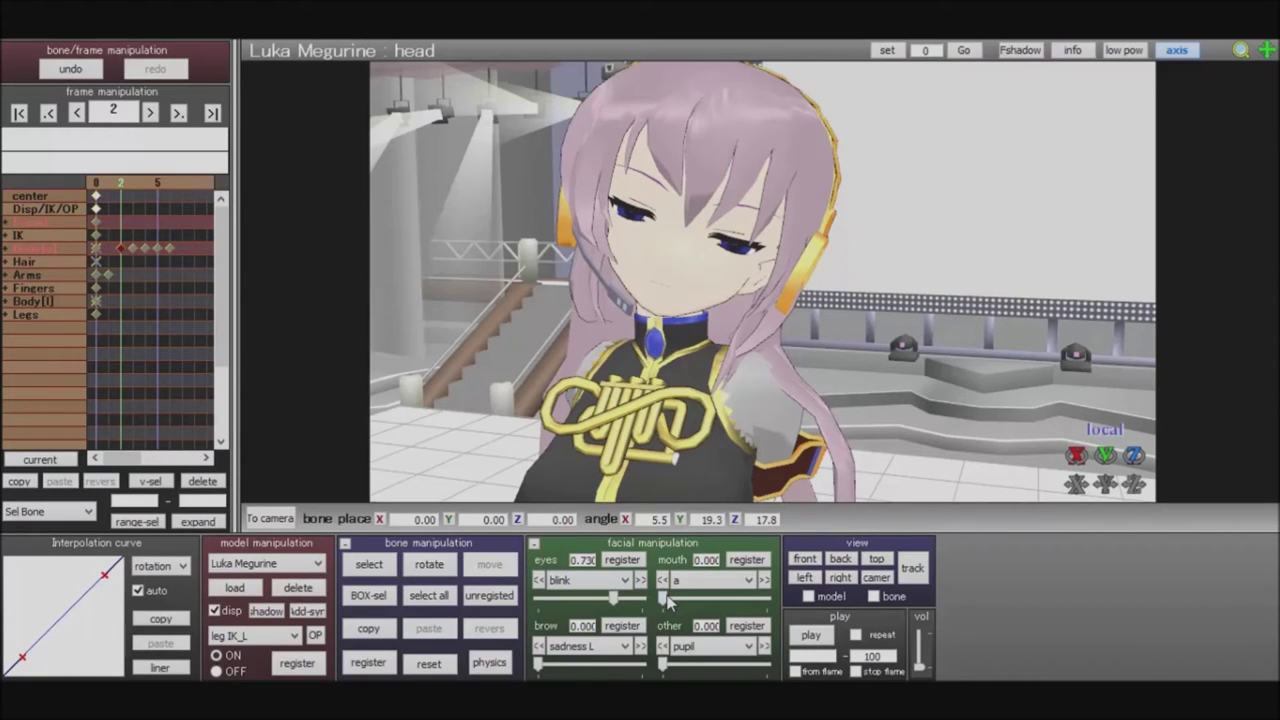
Open the eyes with the blink morph at 0.080 and set the mouth's a morph to 0.300
mouse_move(662, 664)
mouse_down()
mouse_move(767, 664)
mouse_move(662, 664)
mouse_up()
drag(613, 598, 546, 598)
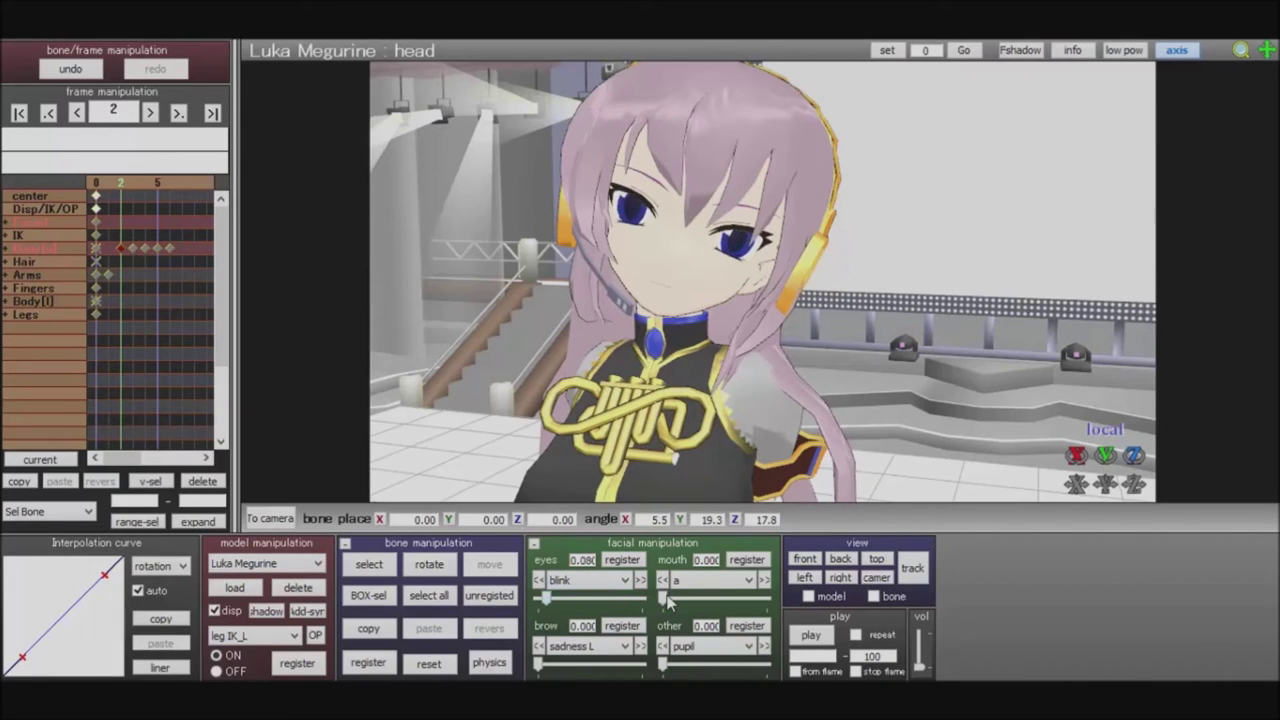
mouse_move(664, 598)
mouse_down()
mouse_move(728, 598)
mouse_move(668, 601)
mouse_up()
scroll(668, 603, down, 5)
scroll(668, 603, up, 7)
drag(668, 602, 668, 602)
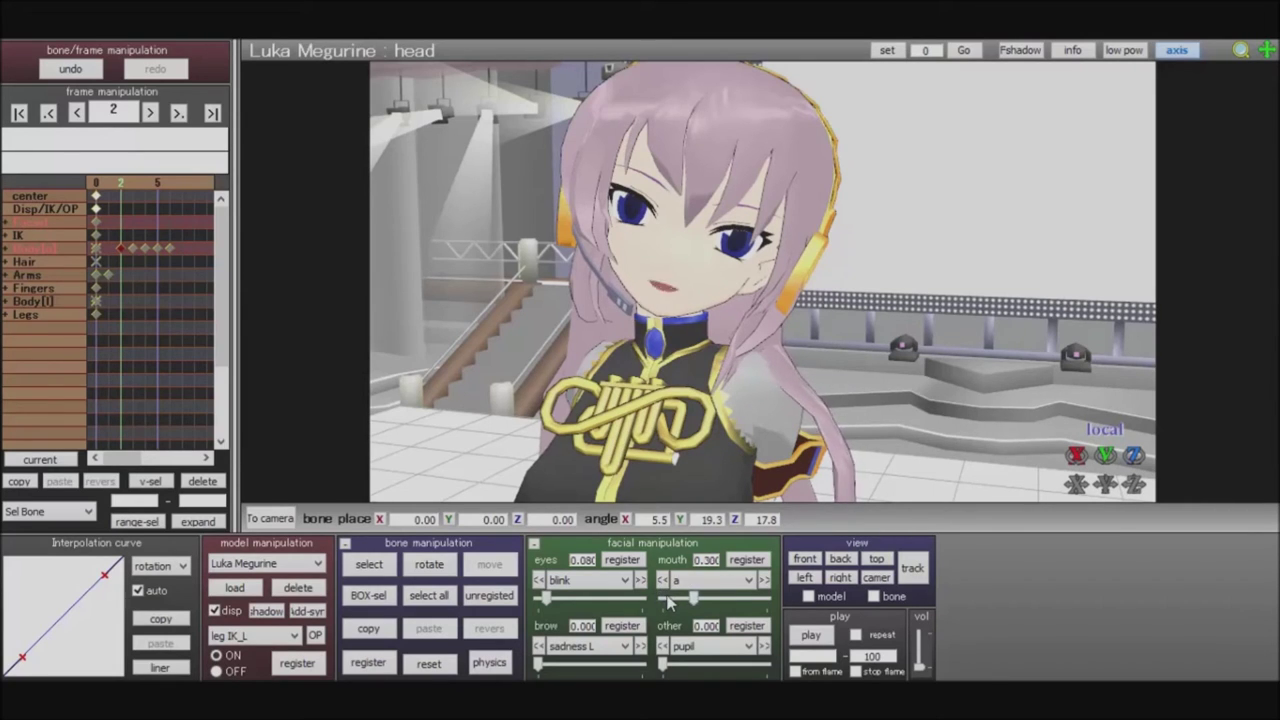
Open and close the mouth repeatedly with the a morph, ending at 0.050
scroll(669, 604, up, 9)
scroll(669, 604, down, 15)
scroll(669, 604, up, 7)
scroll(669, 603, down, 5)
scroll(669, 603, down, 15)
scroll(669, 603, up, 15)
scroll(669, 603, down, 14)
scroll(669, 603, up, 14)
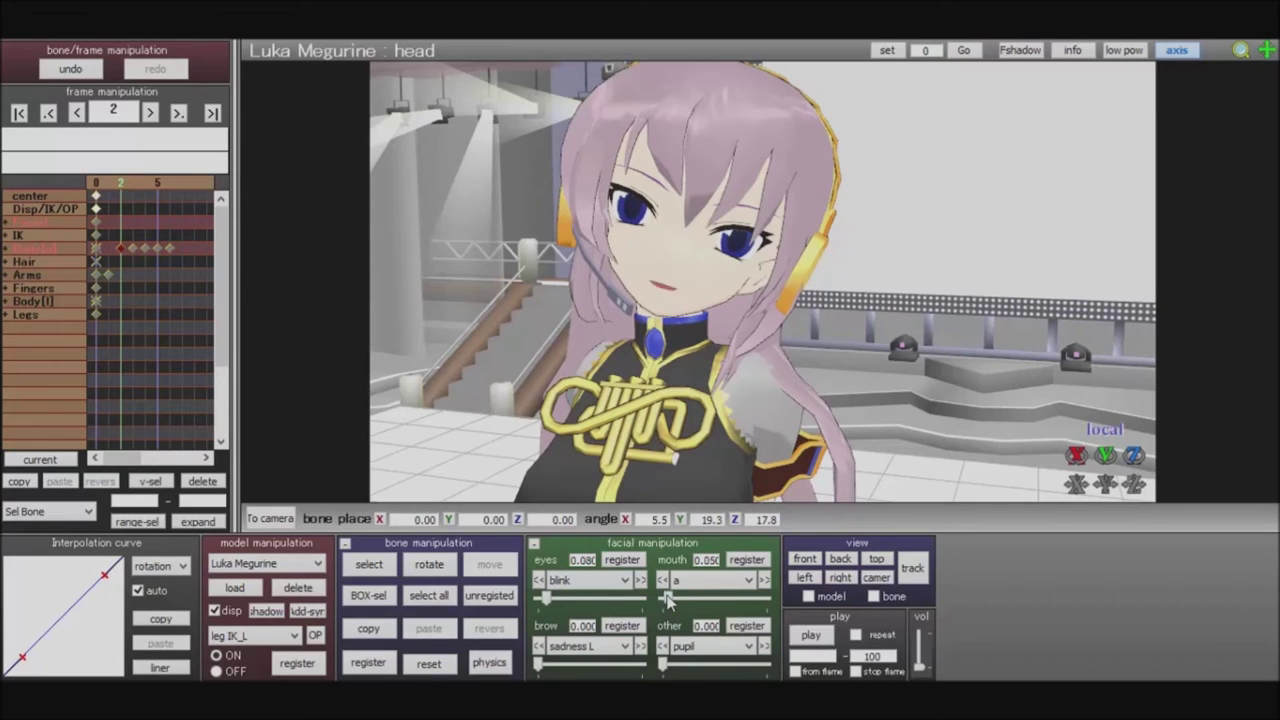
Keep varying the mouth's a morph and finish with the mouth closed at 0.000
scroll(669, 603, down, 4)
scroll(669, 603, up, 17)
scroll(669, 603, down, 16)
scroll(669, 603, up, 16)
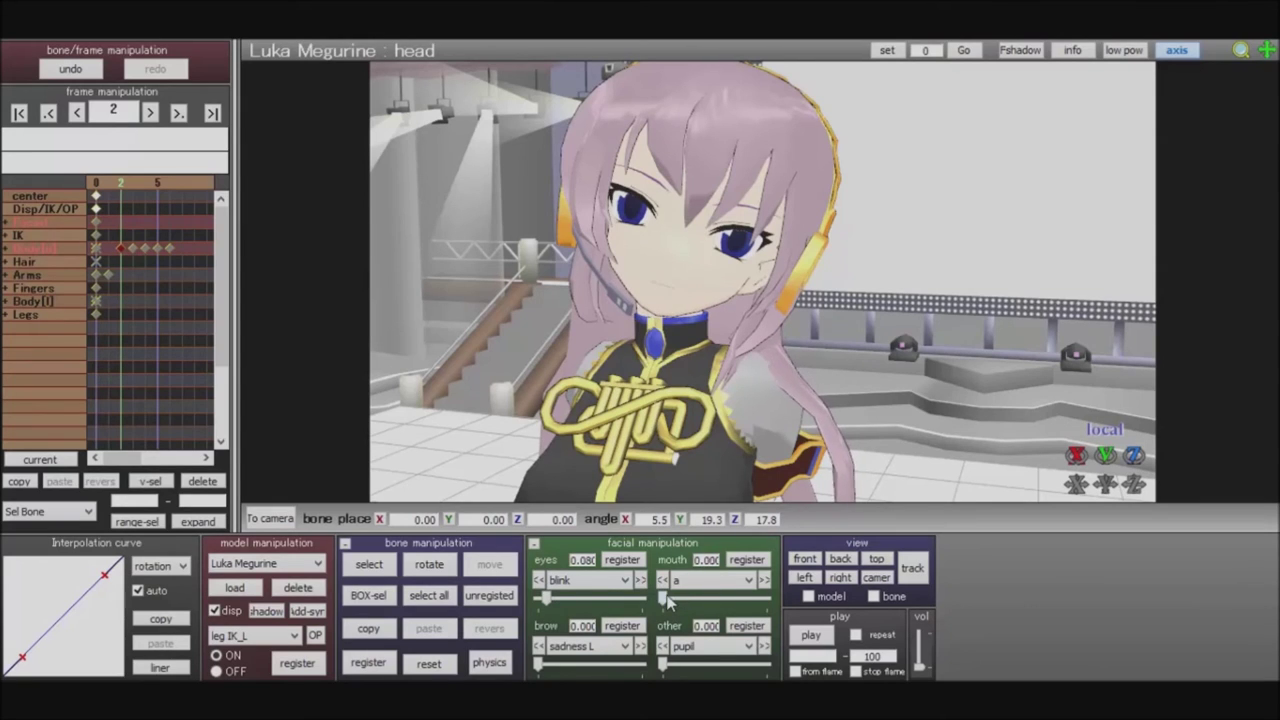
scroll(669, 603, up, 1)
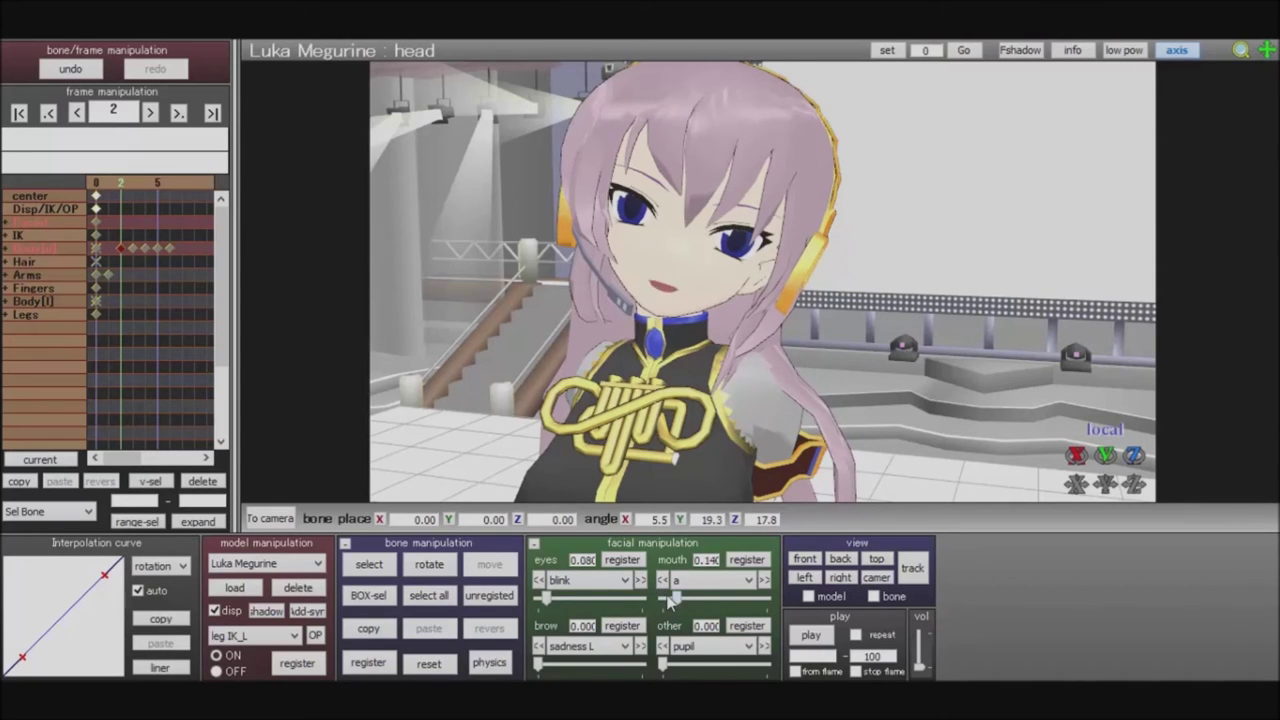
mouse_move(670, 600)
mouse_down()
mouse_move(722, 600)
mouse_move(670, 600)
mouse_move(717, 600)
mouse_move(698, 600)
mouse_up()
drag(668, 601, 668, 601)
Close the eyes gradually by raising the blink morph to 1.000
mouse_move(546, 598)
mouse_down()
mouse_move(700, 601)
mouse_move(666, 600)
mouse_up()
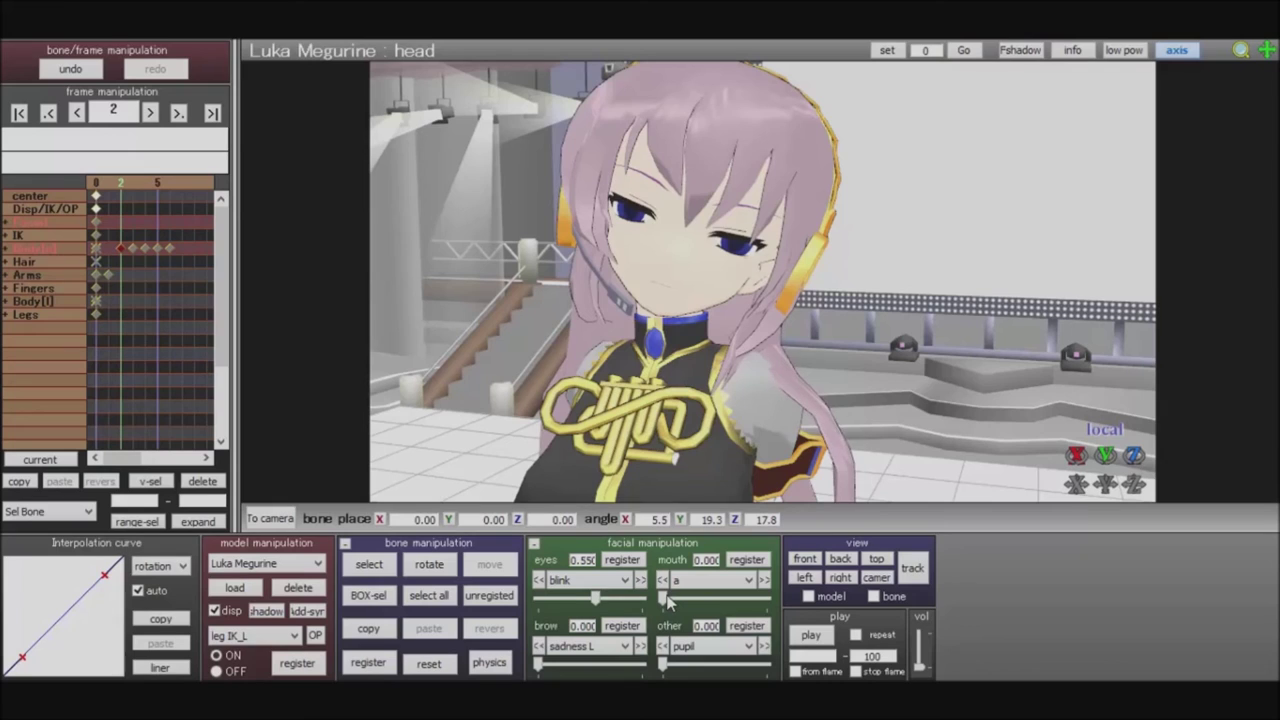
drag(668, 600, 712, 600)
scroll(668, 602, down, 4)
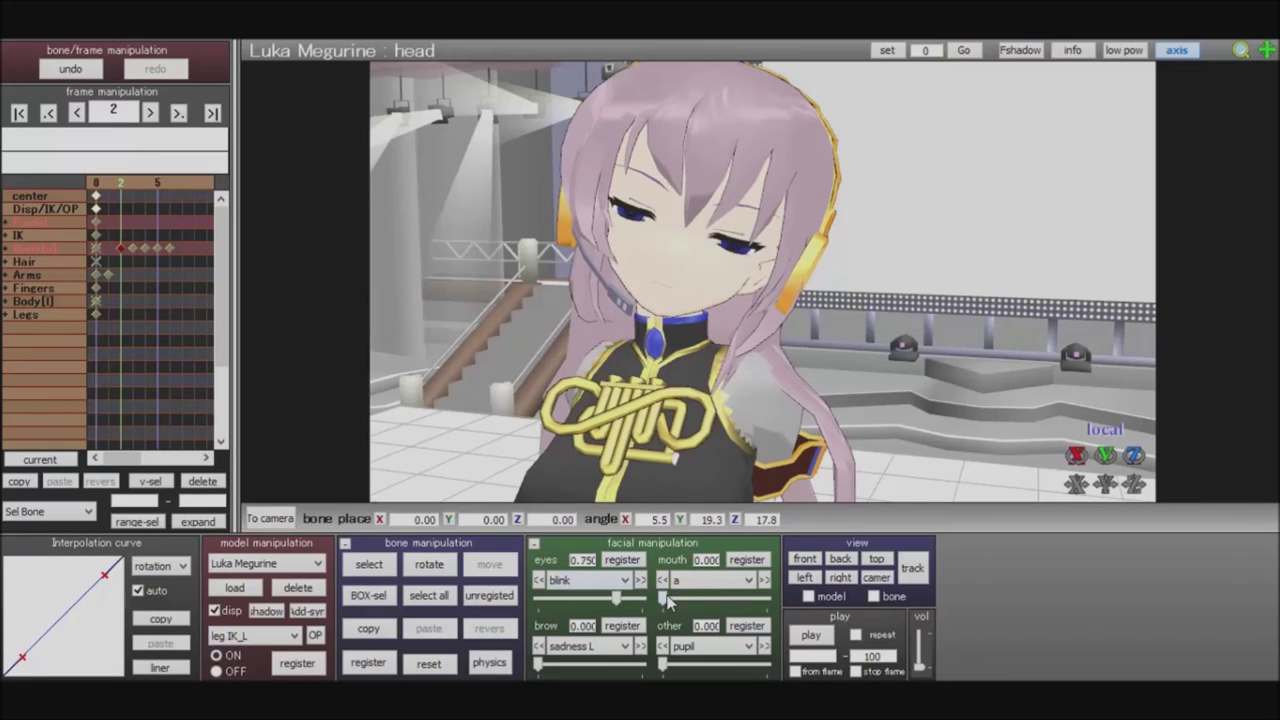
scroll(668, 600, down, 3)
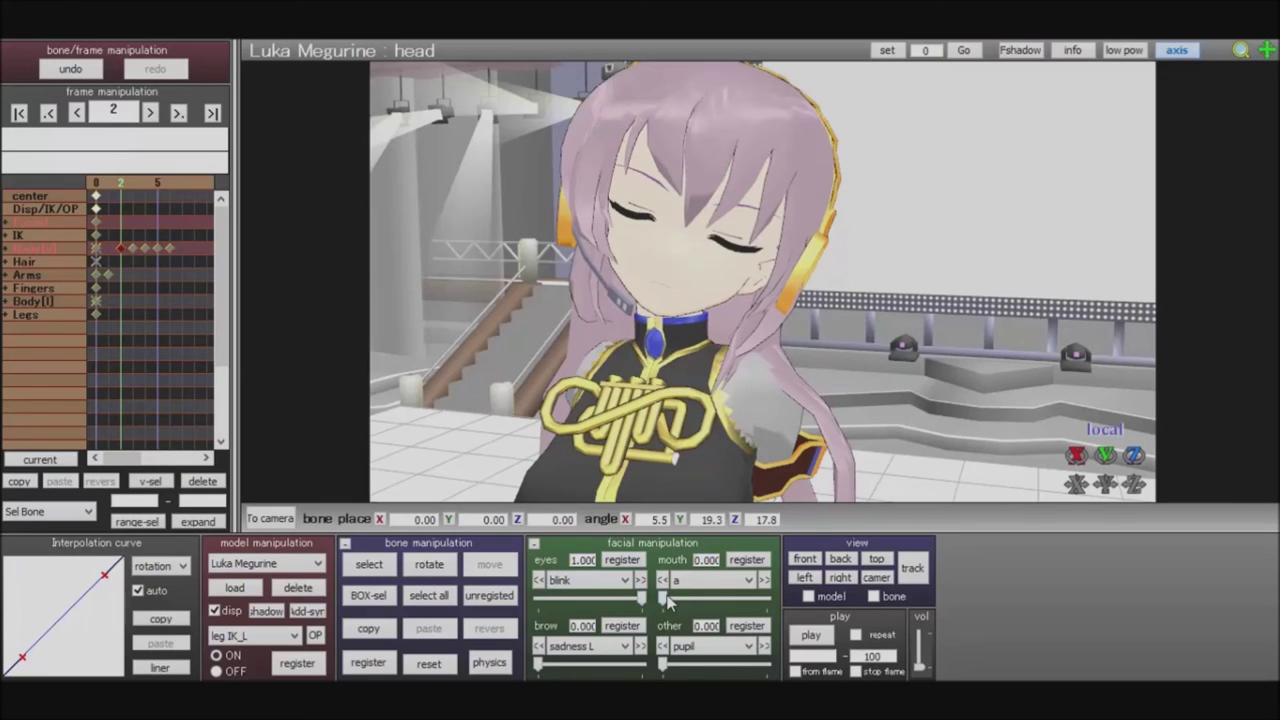
Reopen the eyes fully by returning the blink morph to 0.000
scroll(668, 600, up, 10)
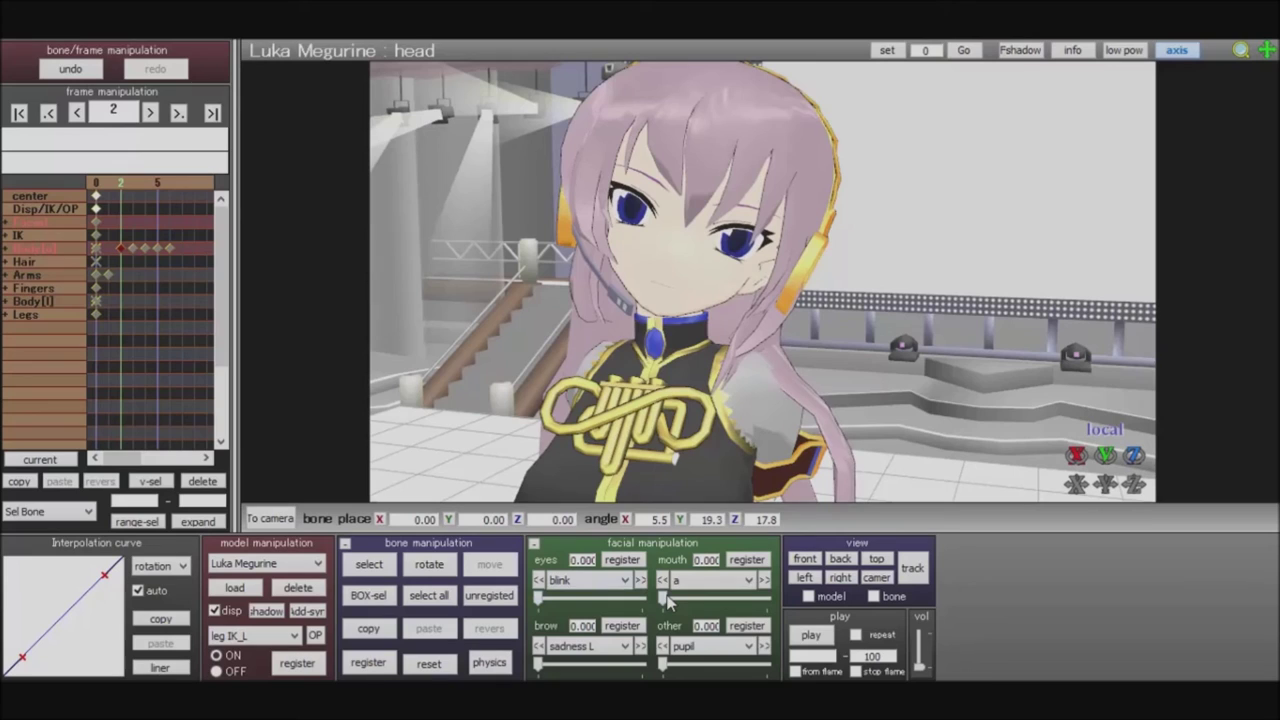
scroll(668, 600, down, 5)
scroll(668, 600, up, 5)
Raise the brow's sadness L morph to 1.000 and open the mouth with the a morph at 0.350
drag(538, 664, 642, 664)
drag(663, 598, 697, 598)
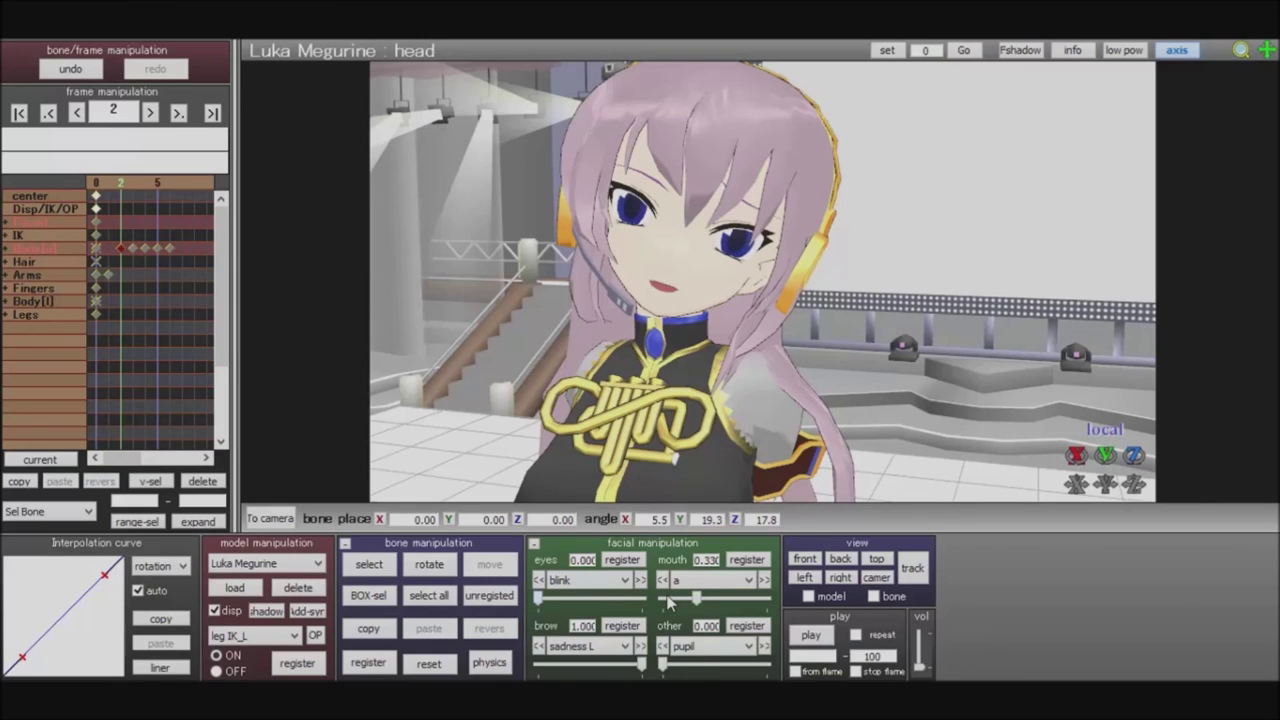
drag(697, 598, 669, 599)
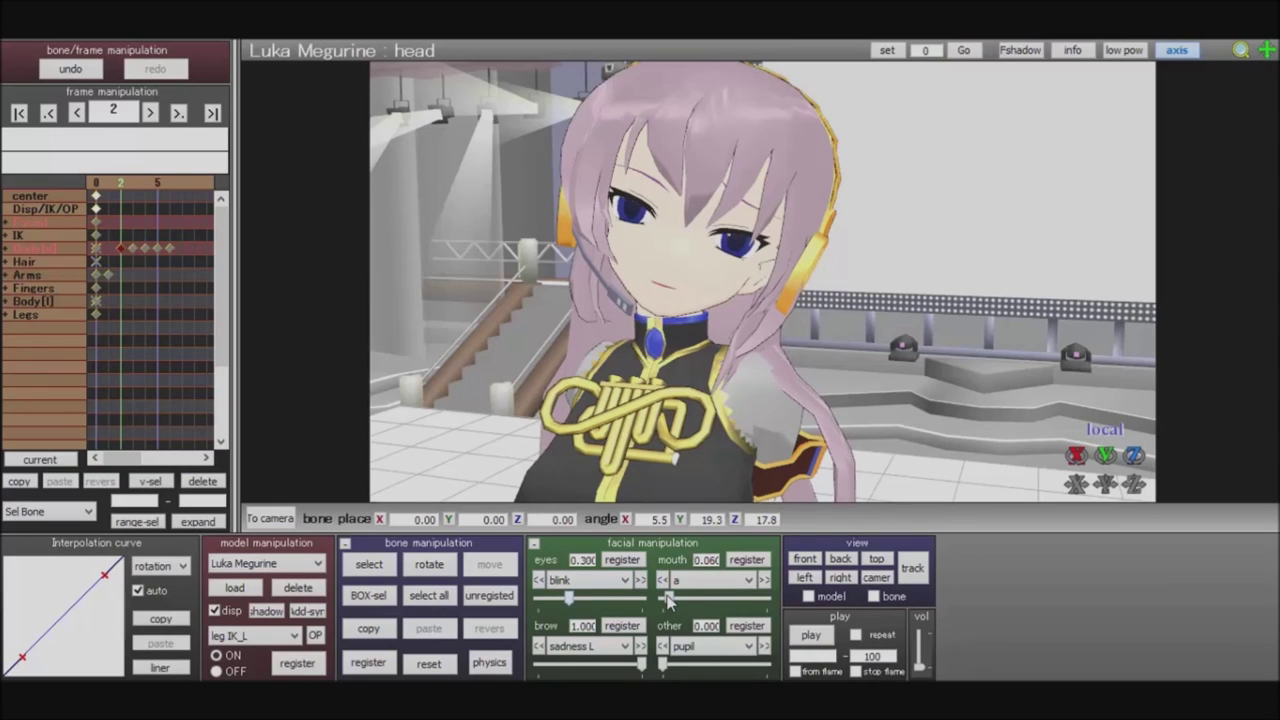
drag(669, 599, 699, 599)
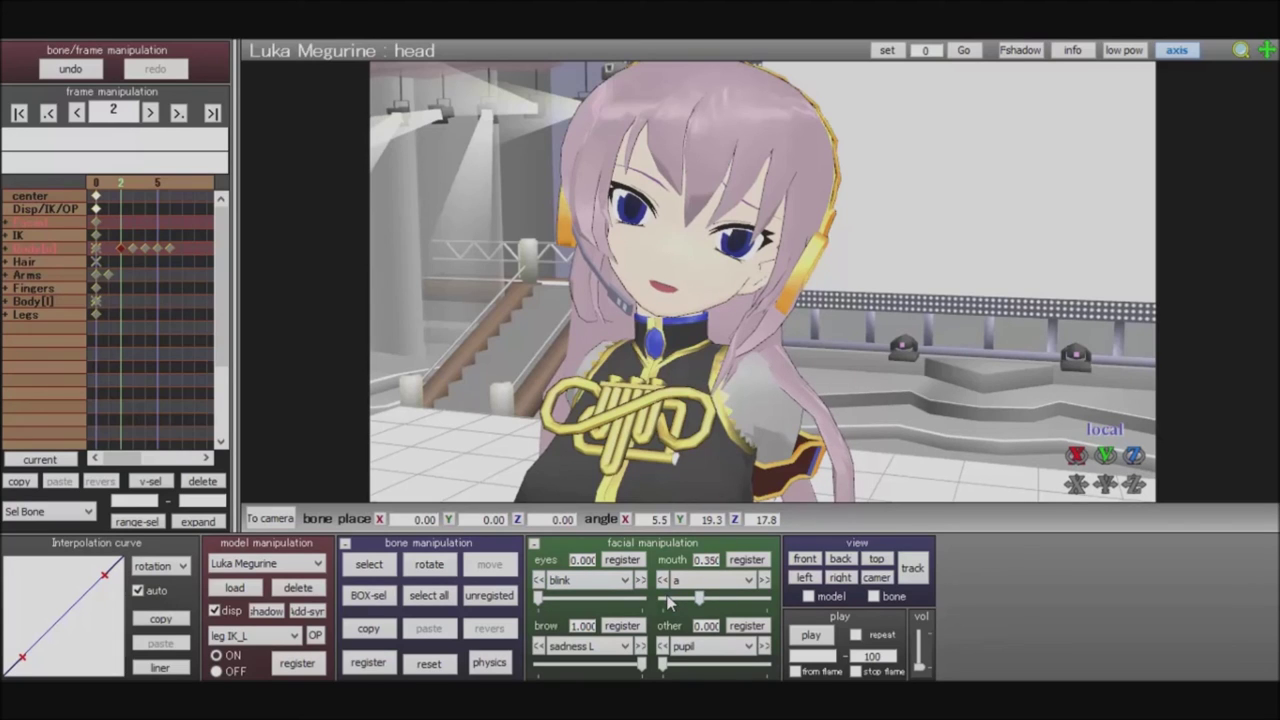
Lower the mouth's a morph to 0.000 so the mouth is shut
click(714, 580)
click(714, 580)
click(669, 599)
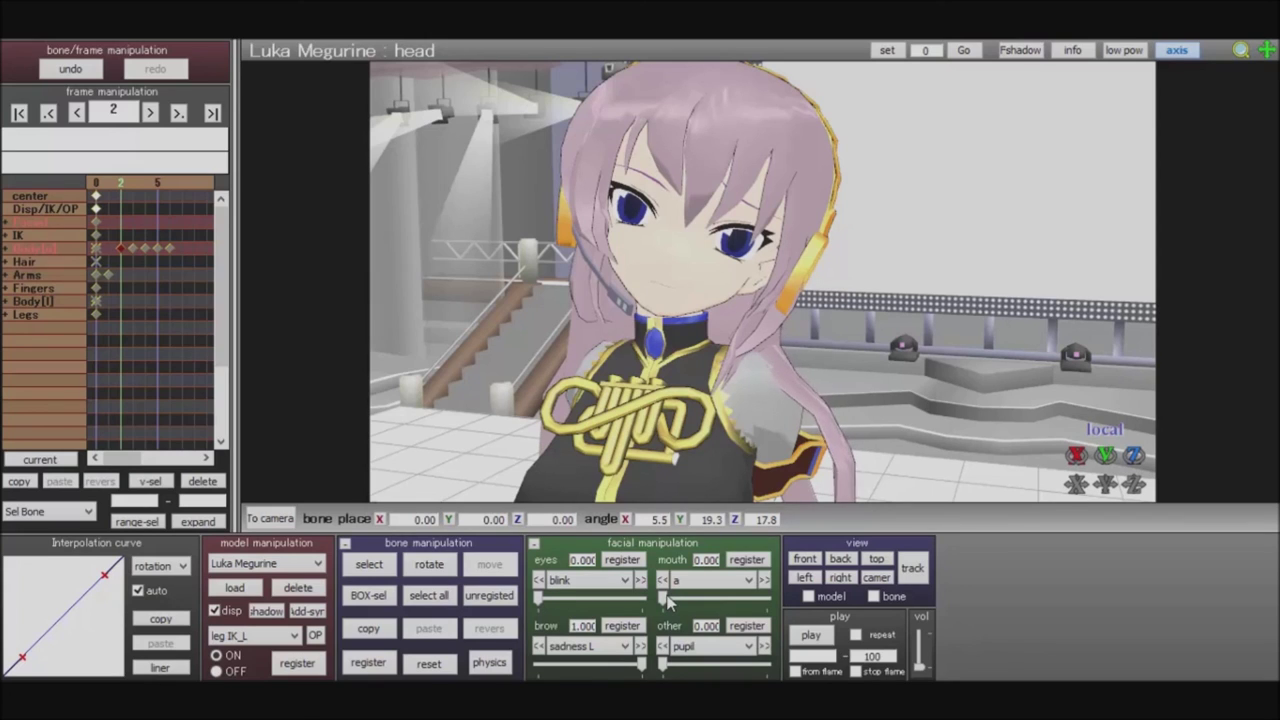
Reopen the mouth with the a morph, trying 0.440 and settling at 0.350
drag(666, 598, 704, 598)
scroll(668, 601, down, 5)
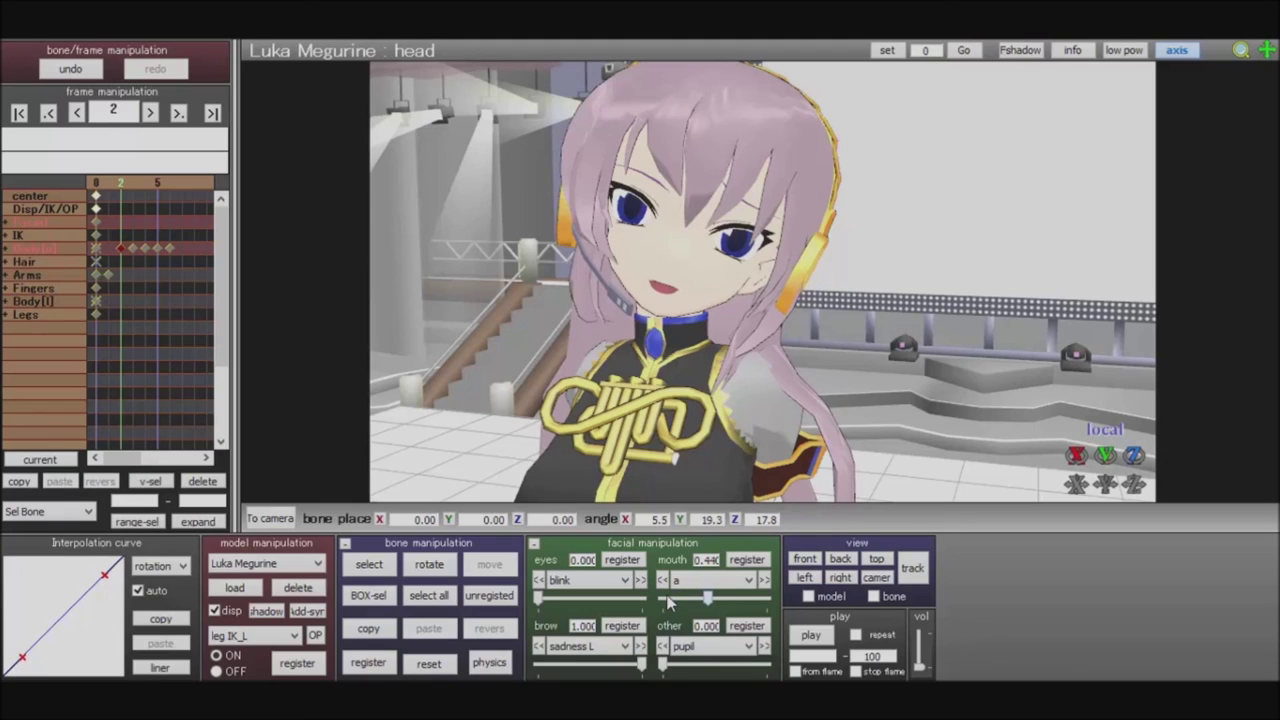
scroll(668, 601, down, 3)
scroll(668, 601, up, 10)
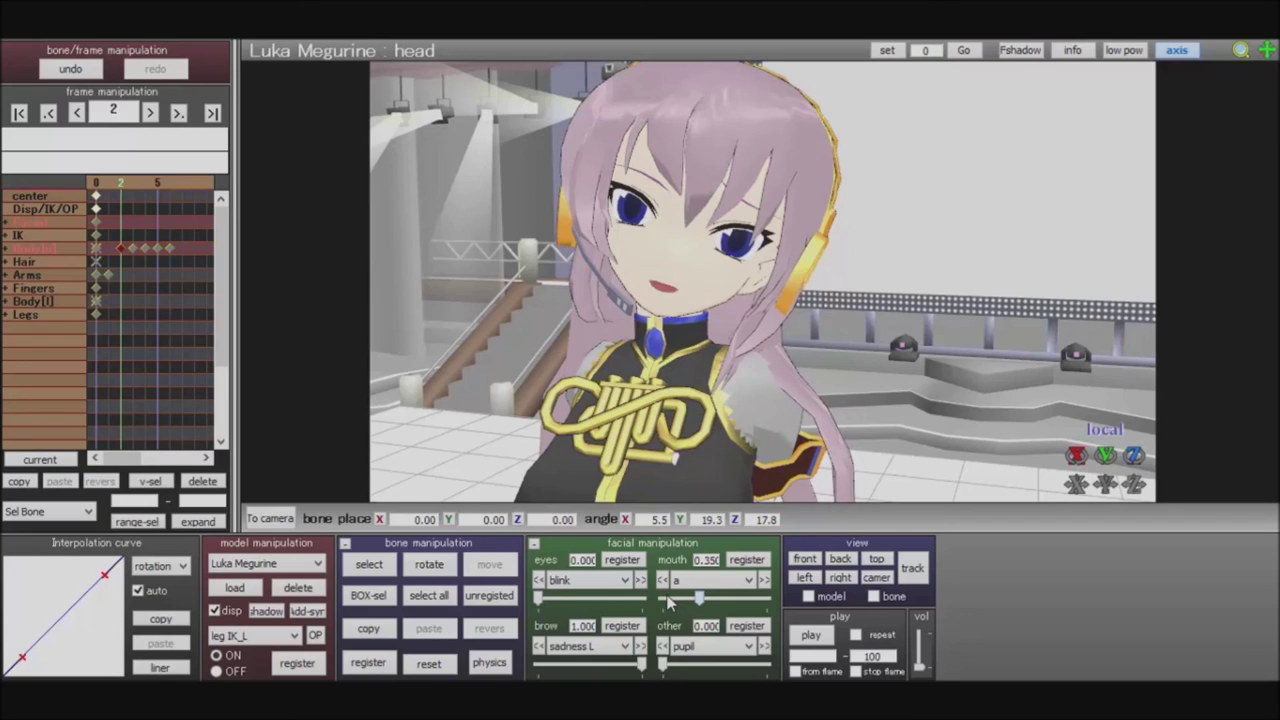
Reduce the mouth's a morph in stages until the mouth is fully closed at 0.000
click(670, 600)
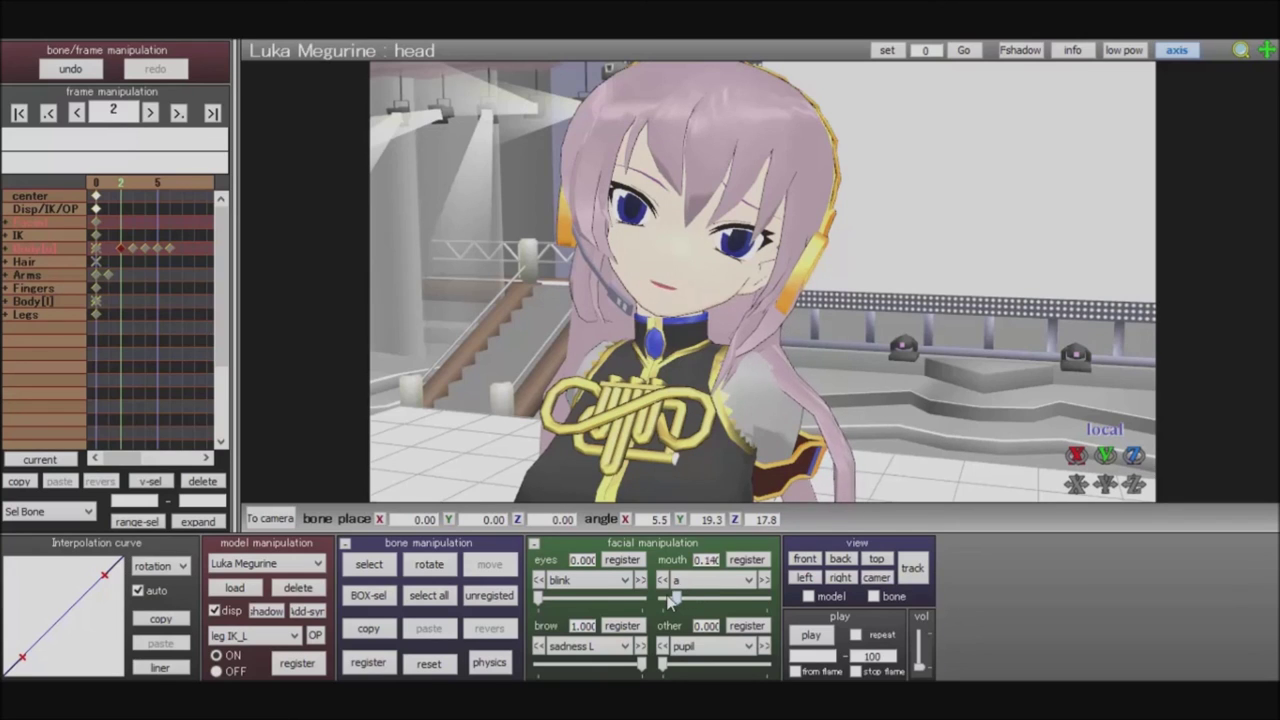
key(Right)
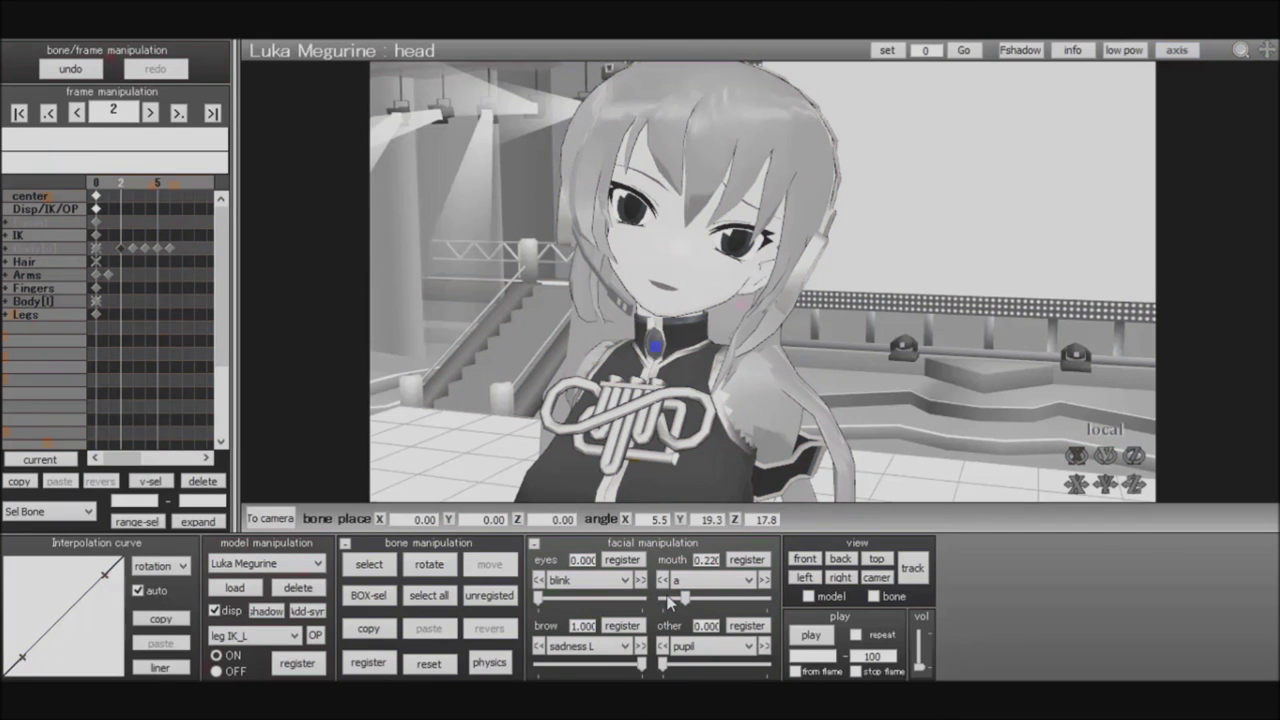
mouse_move(685, 599)
mouse_down()
mouse_move(662, 599)
mouse_move(696, 599)
mouse_move(662, 599)
mouse_move(680, 599)
mouse_up()
click(670, 600)
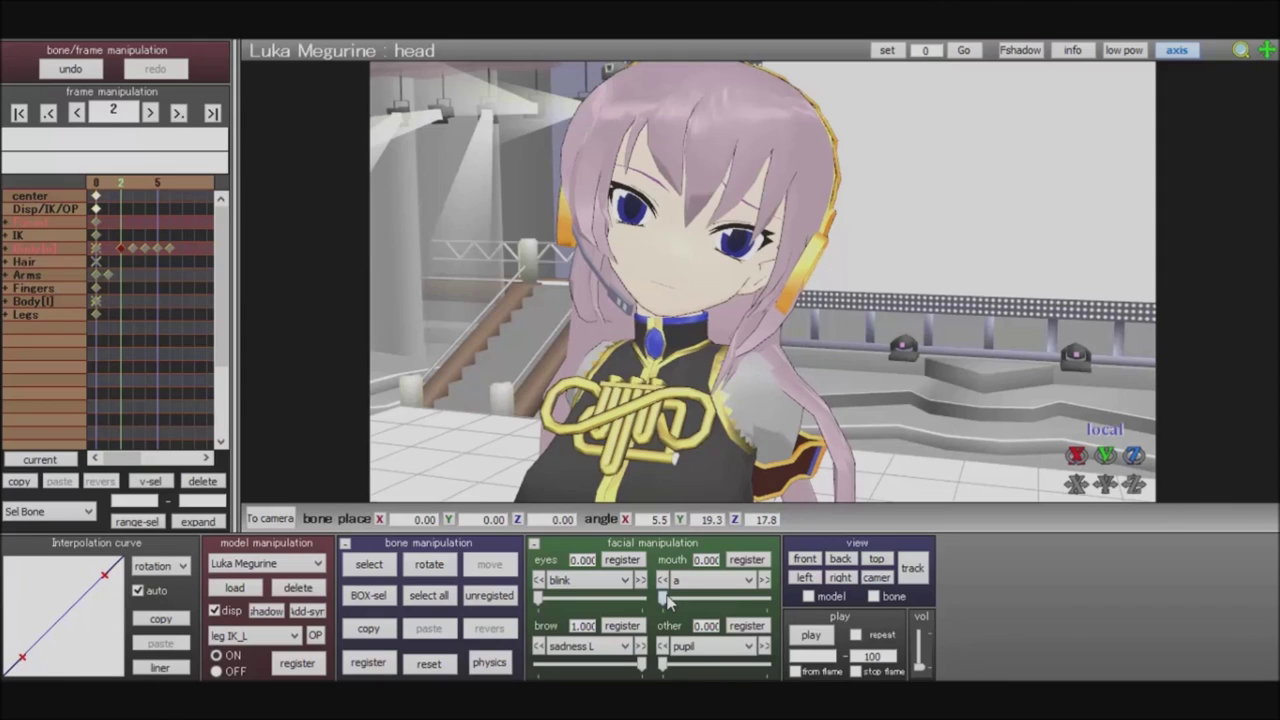
mouse_move(664, 599)
mouse_down()
mouse_move(731, 599)
mouse_move(662, 599)
mouse_up()
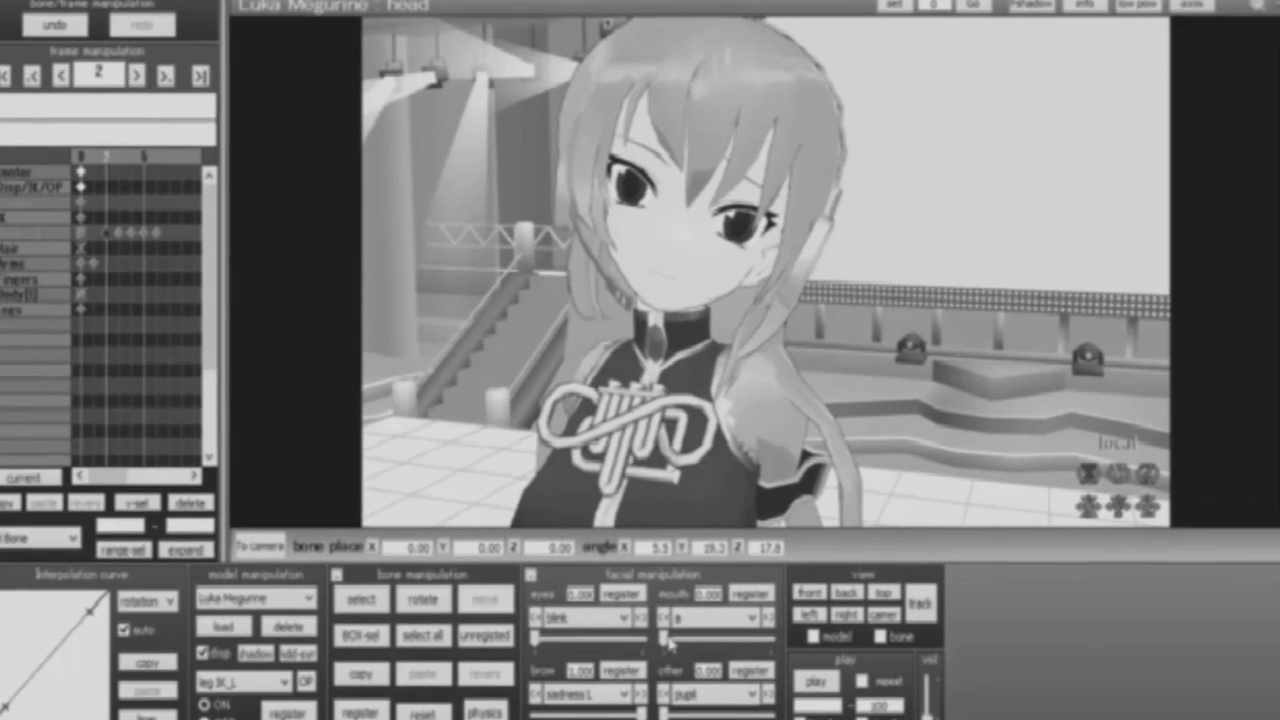